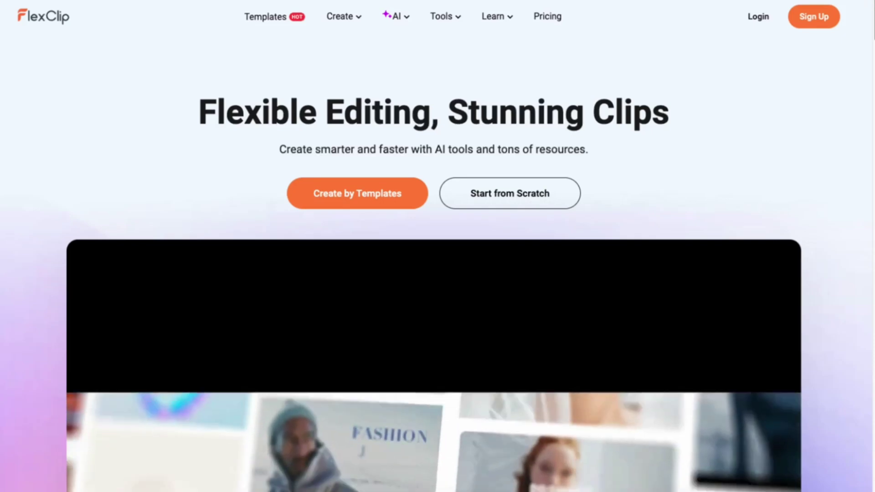
Open the page listing all AI tools and scroll through Popular Tools
scroll(438, 246, "down", 5)
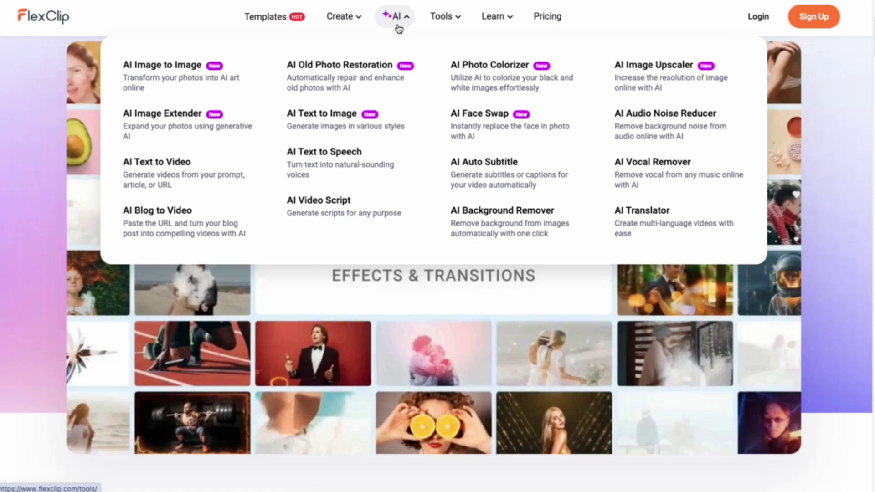
left_click(397, 16)
scroll(438, 246, "down", 3)
scroll(437, 246, "down", 5)
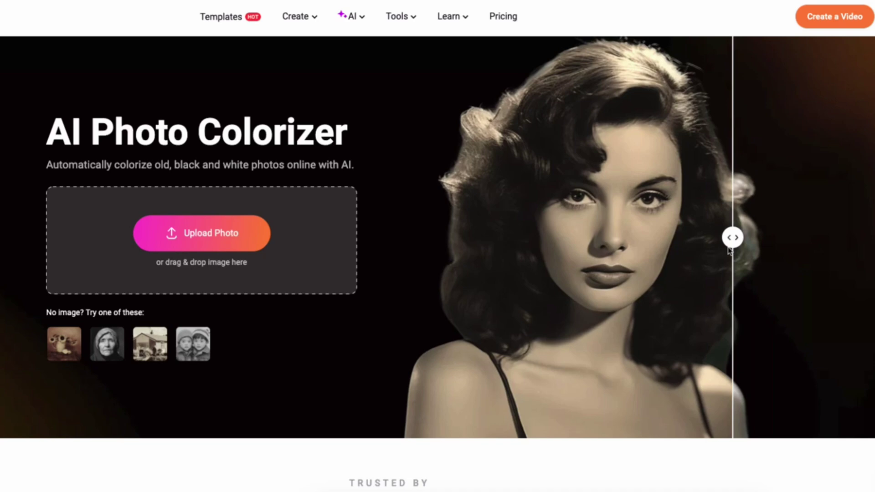
Drag the before/after sliders to reveal the colorized, restored and face-swapped sample photos
left_click_drag(730, 249, 464, 251)
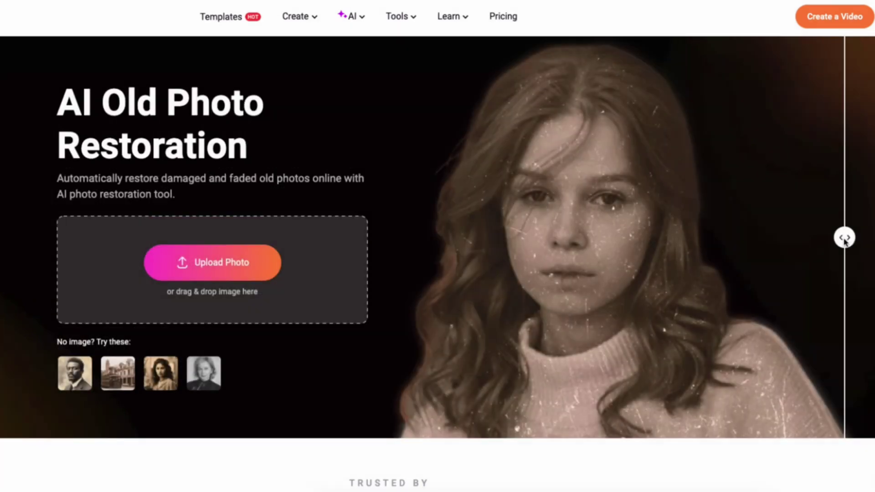
left_click_drag(844, 242, 415, 245)
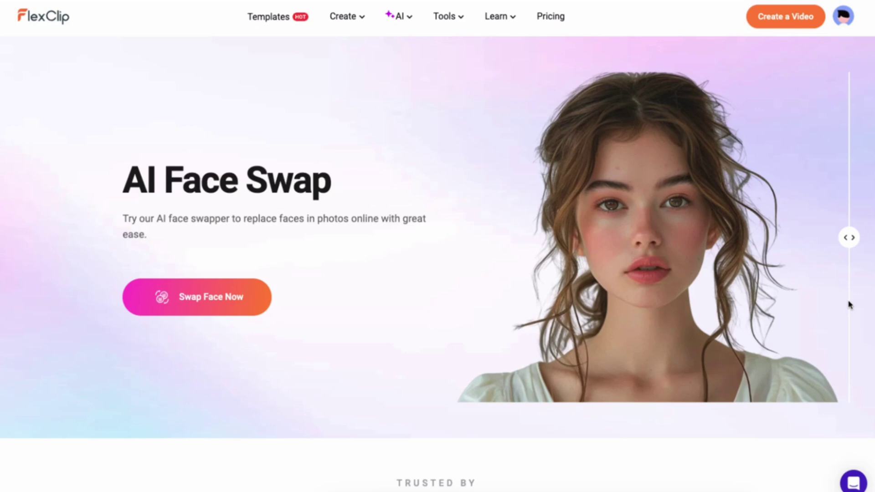
left_click_drag(847, 302, 550, 293)
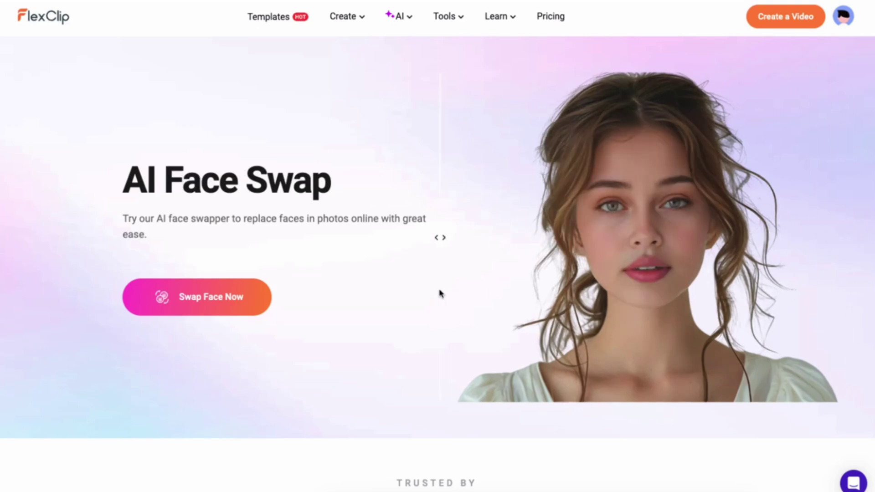
Advance the AI Face Swap example carousel four slides
scroll(333, 355, "down", 10)
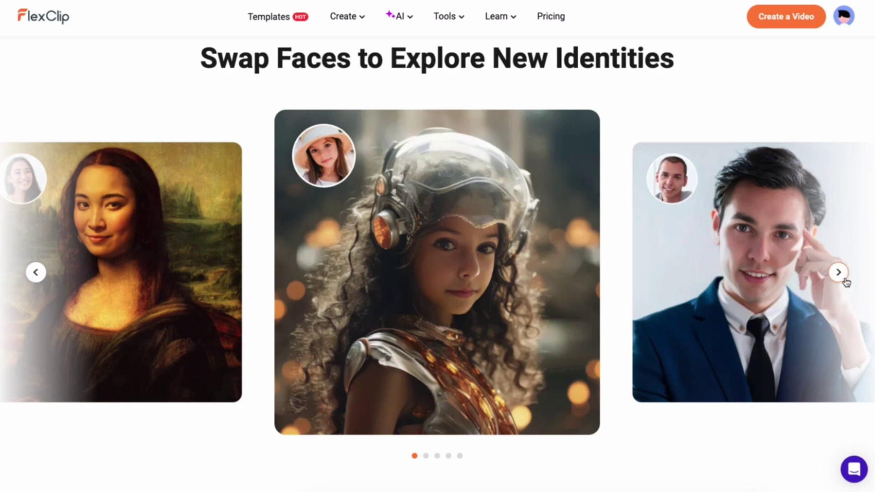
left_click(839, 272)
left_click(839, 272)
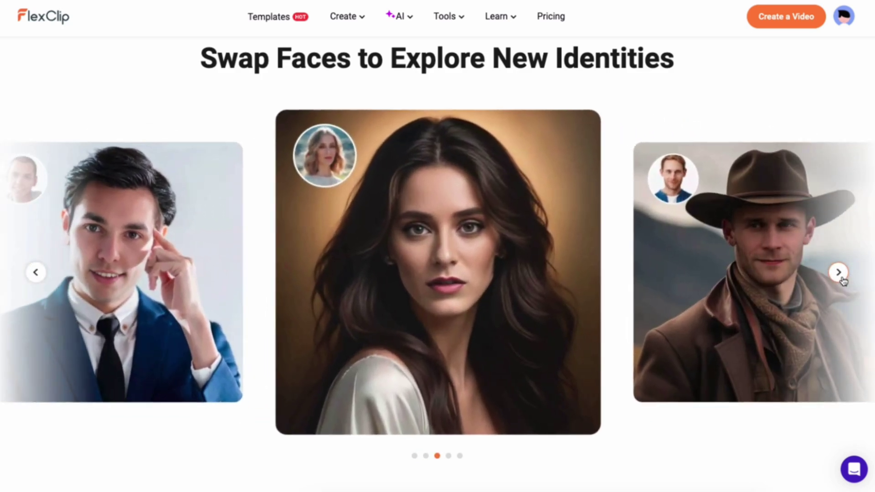
left_click(838, 272)
left_click(839, 273)
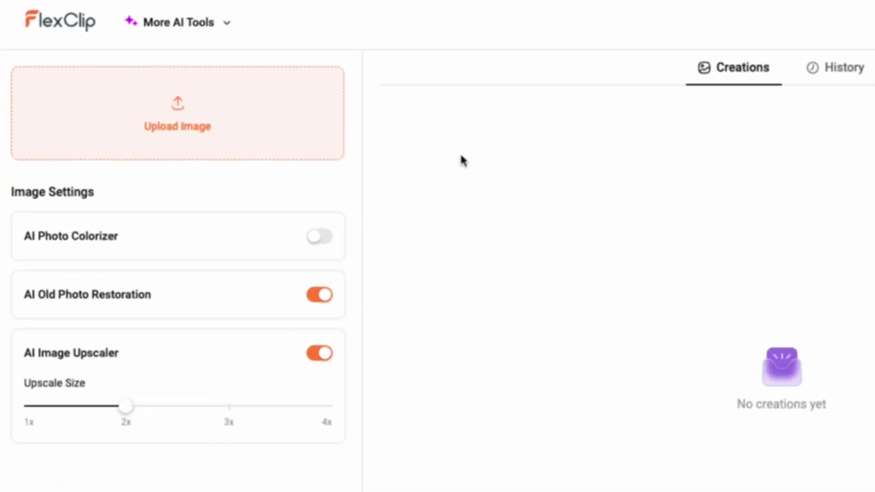
Switch to AI Photo Colorizer, upload 01.png and generate its colorized version
left_click(187, 25)
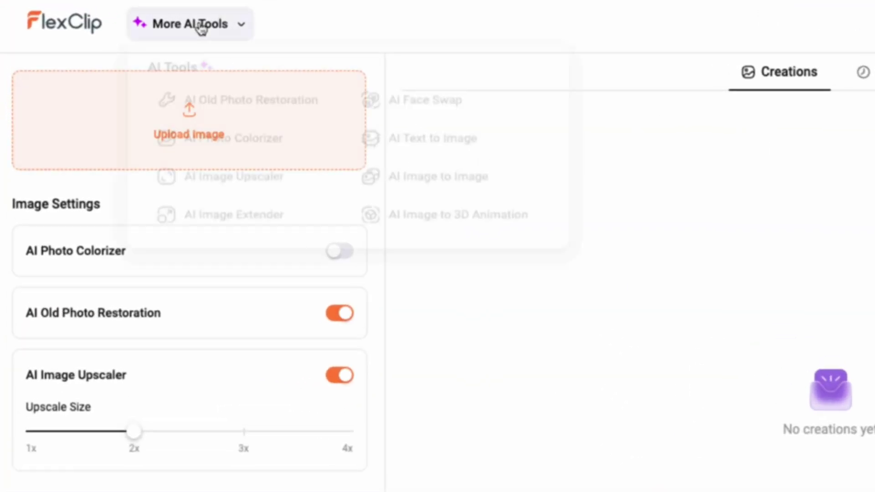
left_click(254, 155)
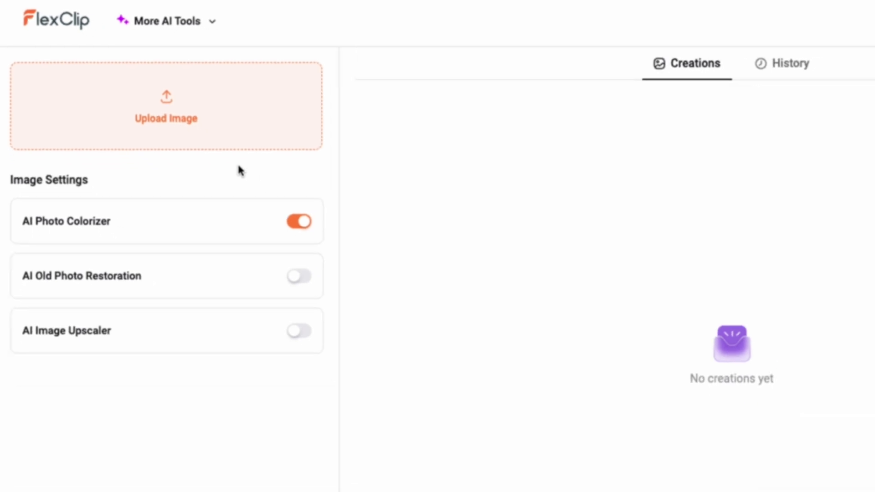
left_click(209, 130)
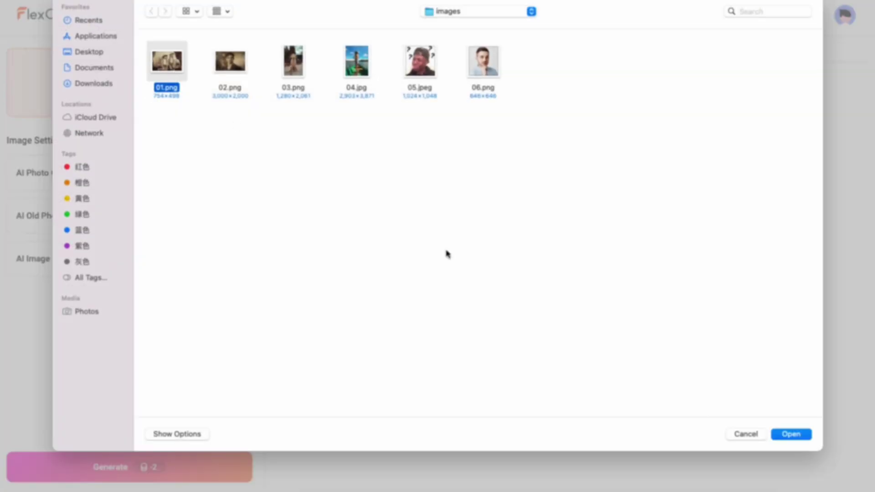
left_click(791, 435)
left_click(182, 467)
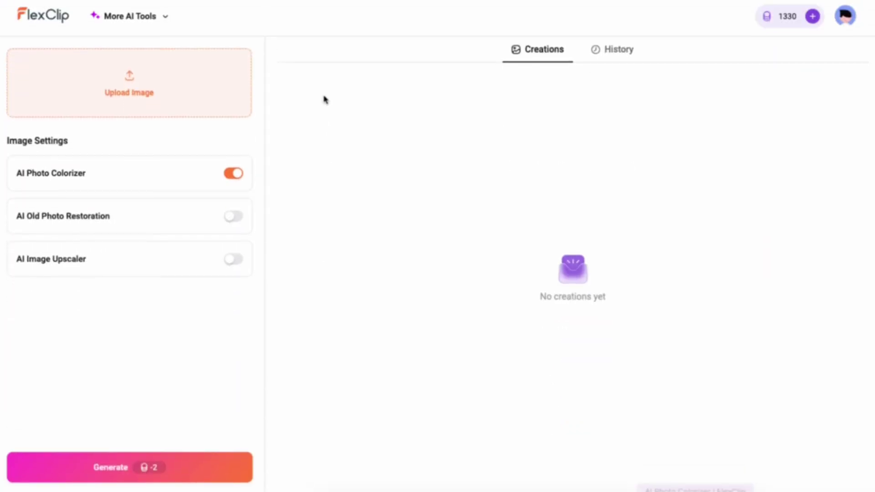
Switch to AI Old Photo Restoration, upload 02.png and generate the restored photo
left_click(206, 26)
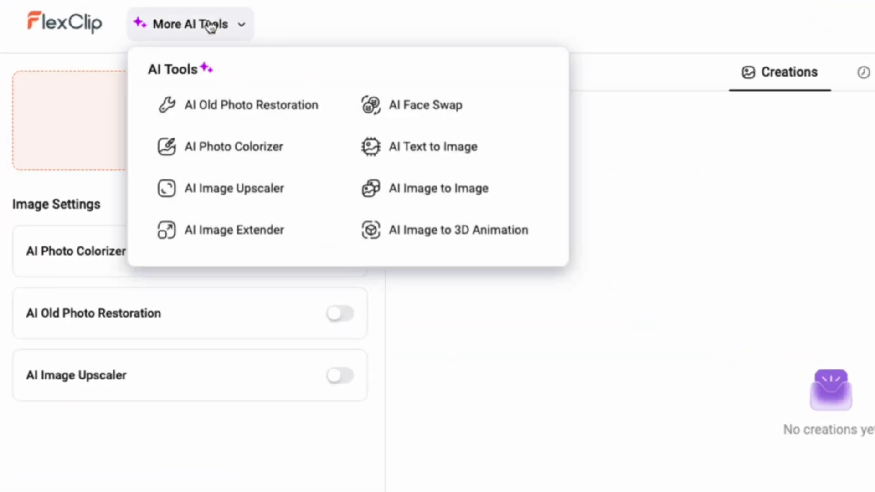
left_click(246, 117)
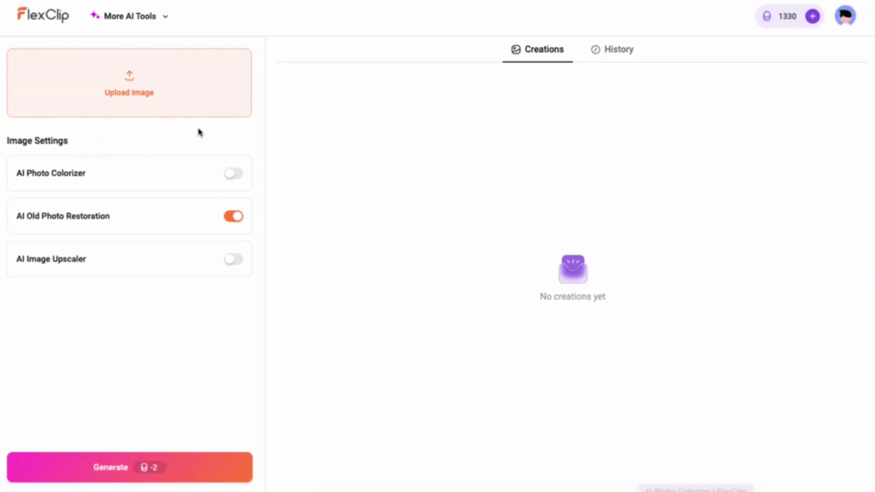
left_click(199, 127)
left_click(230, 68)
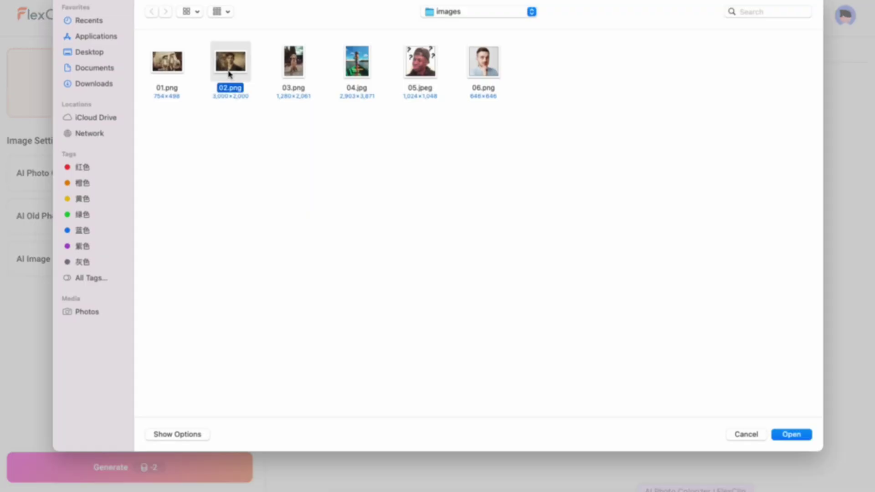
left_click(791, 435)
left_click(197, 455)
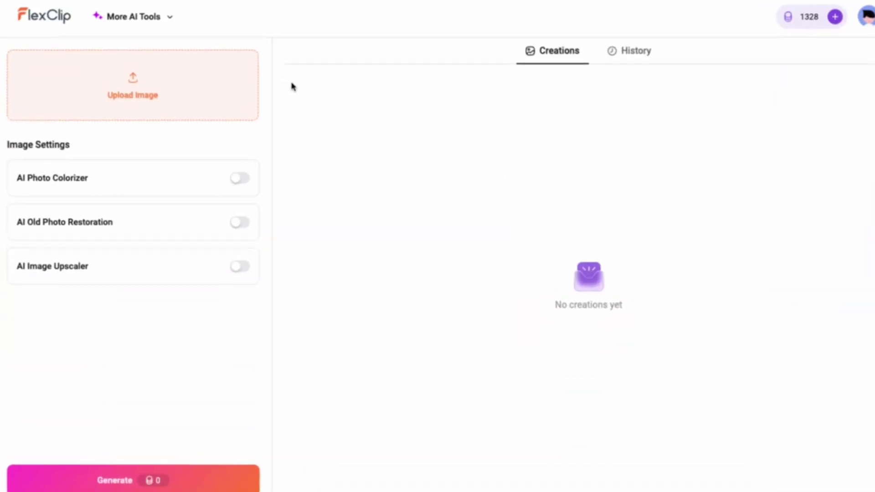
left_click(130, 17)
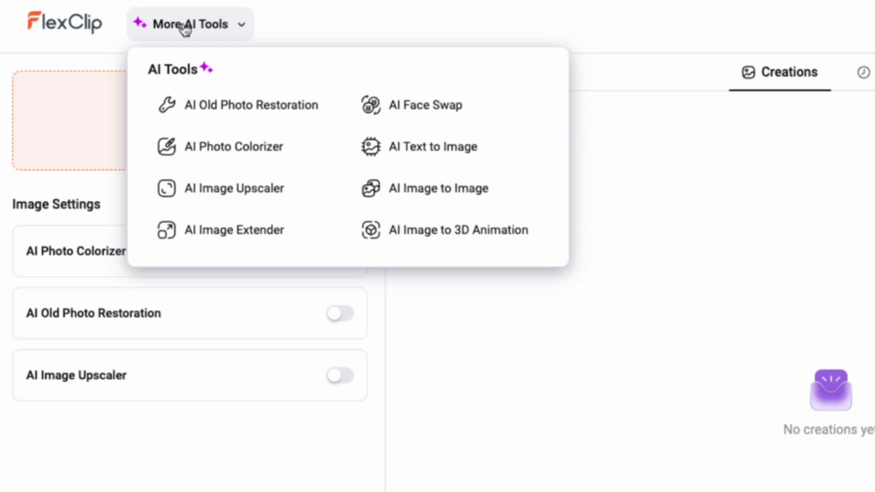
Upscale 03.png 4x to 1000 × 668 px and compare it against the blurry original
left_click(264, 204)
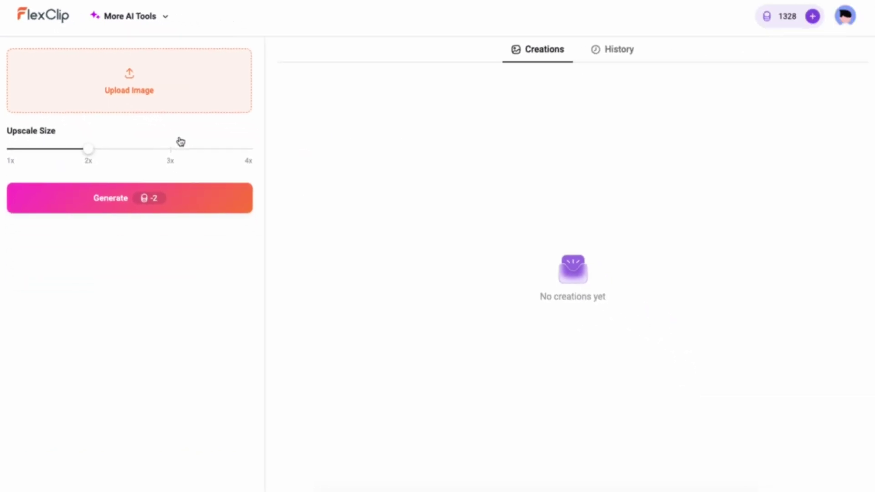
left_click(134, 90)
left_click(293, 76)
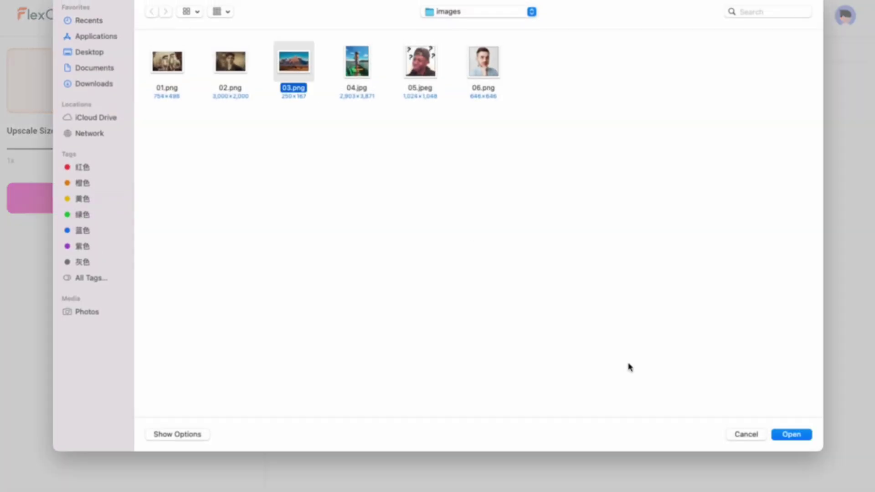
left_click(787, 435)
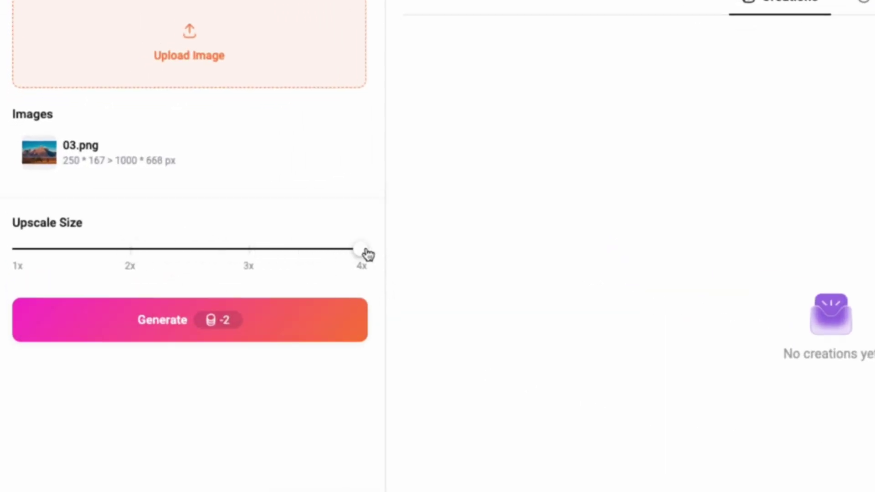
left_click(285, 320)
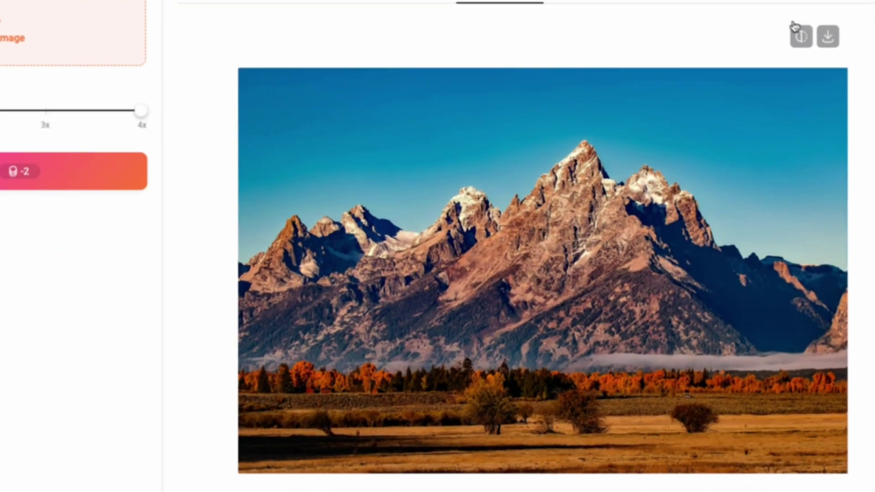
left_click(780, 88)
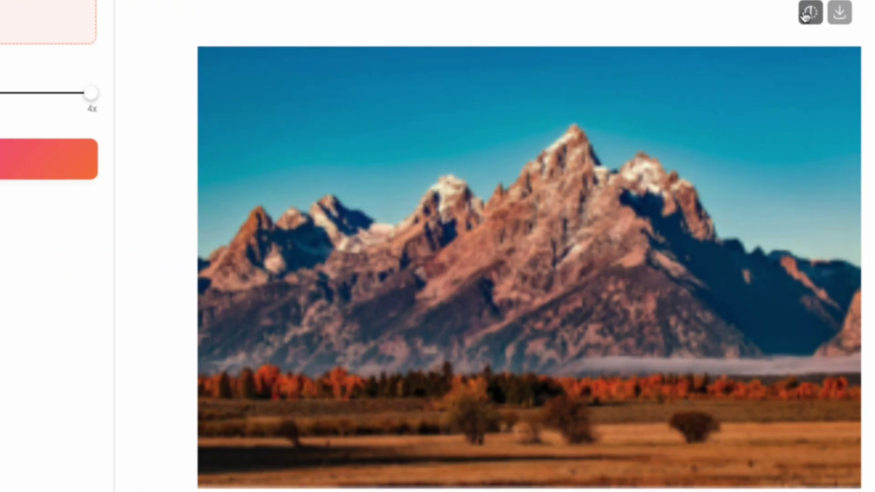
left_click(805, 15)
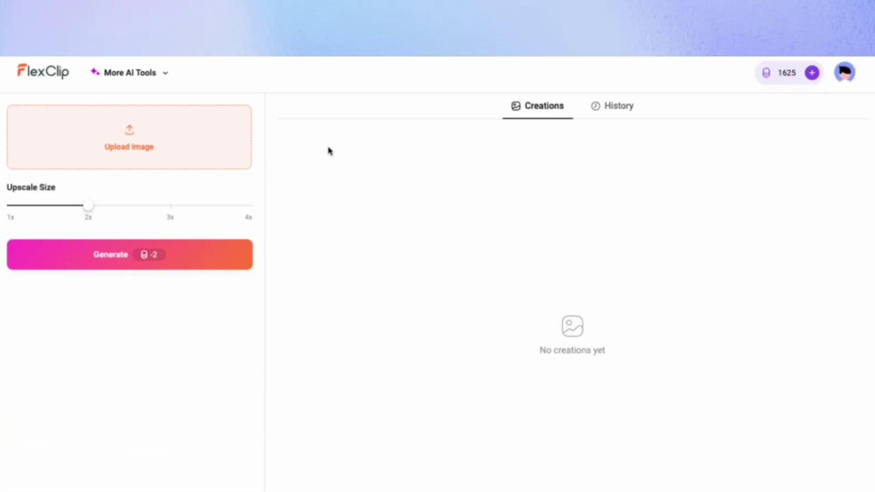
Load the 04.png boat photo into AI Image Extender and extend it to a 3:2 ratio
mouse_move(193, 39)
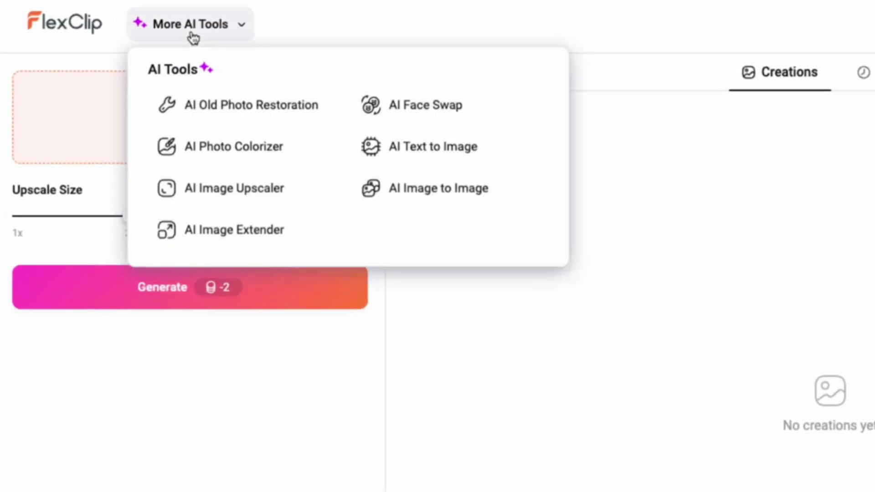
left_click(242, 239)
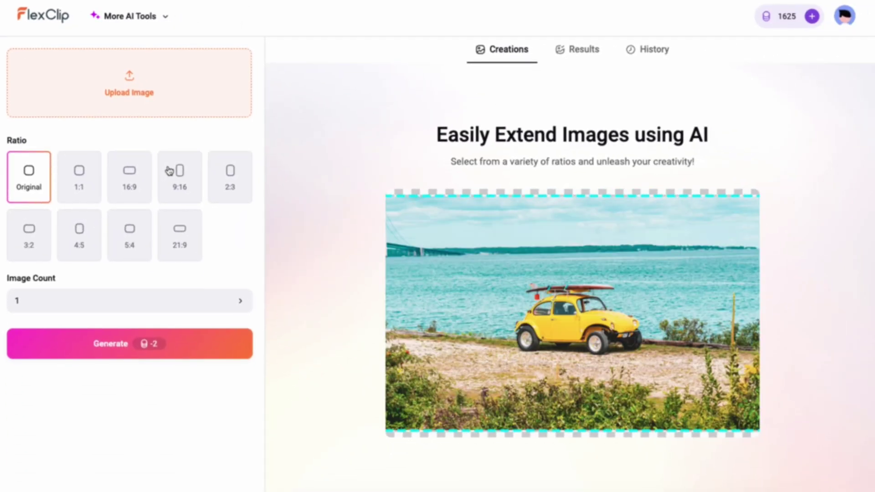
left_click(124, 98)
left_click(354, 69)
left_click(795, 435)
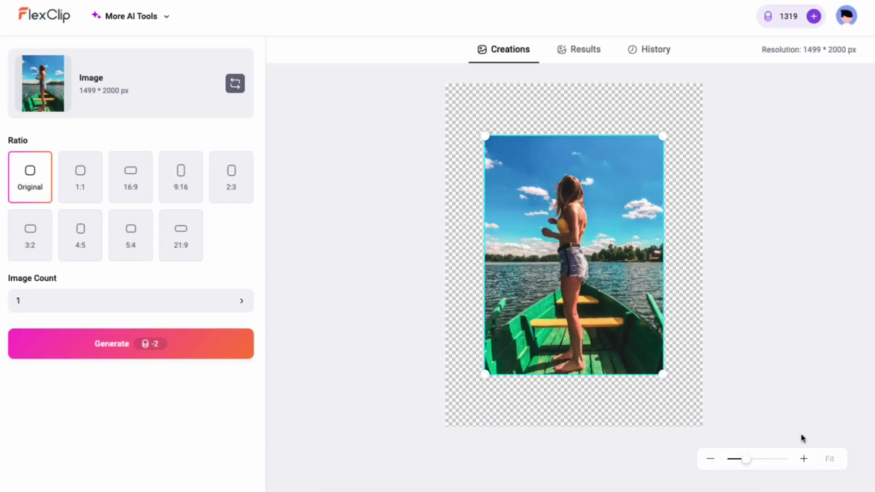
left_click(37, 233)
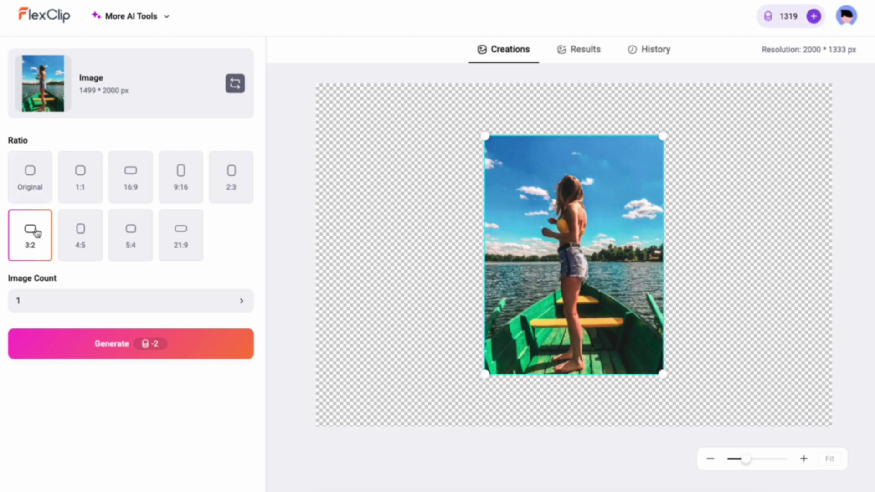
left_click(130, 344)
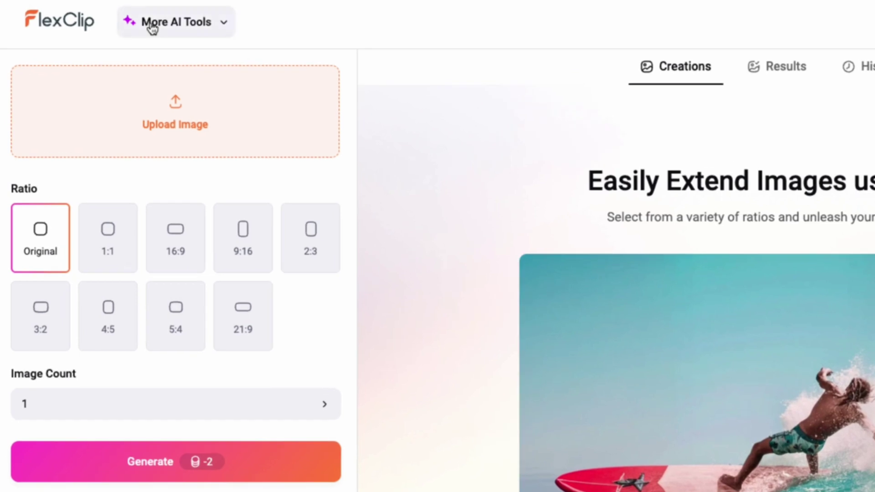
left_click(113, 21)
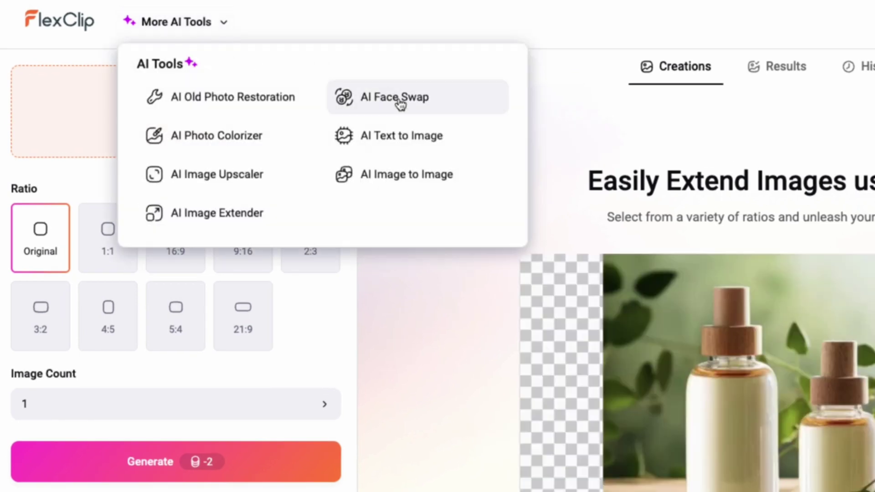
In AI Face Swap, upload 05.jpeg as the original image and 06.png as the target face
left_click(400, 104)
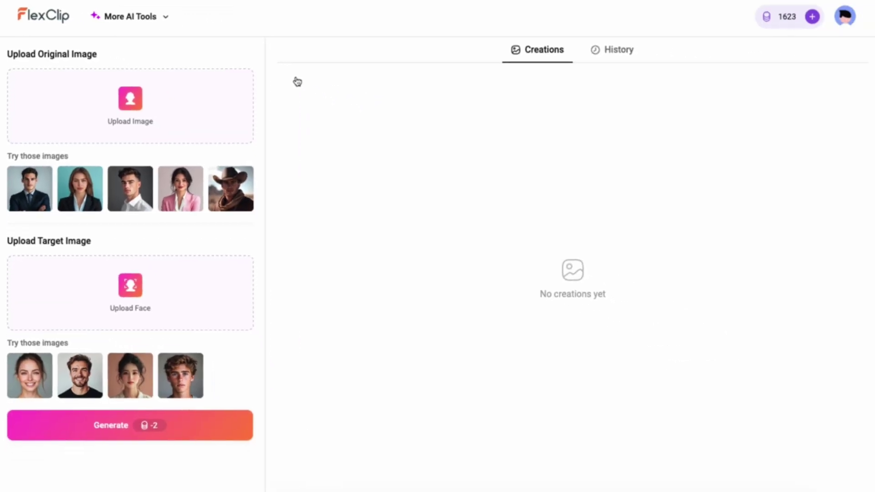
left_click(136, 109)
left_click(419, 68)
left_click(791, 433)
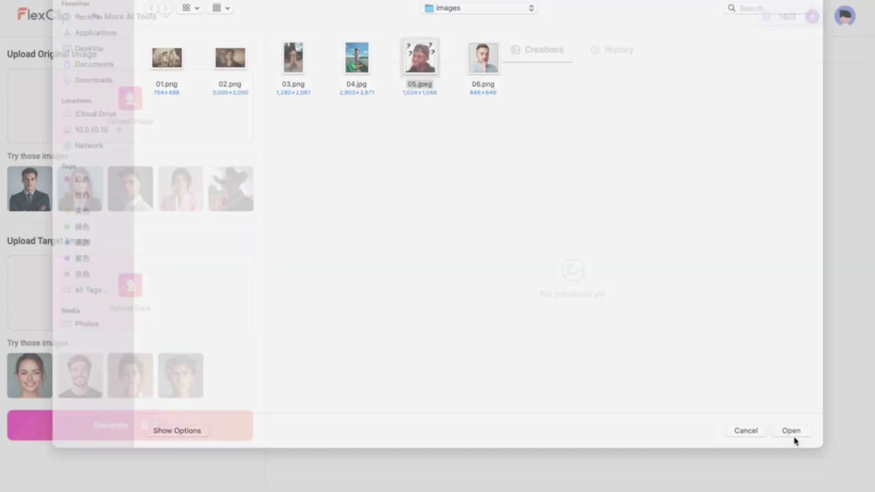
left_click(150, 293)
left_click(482, 62)
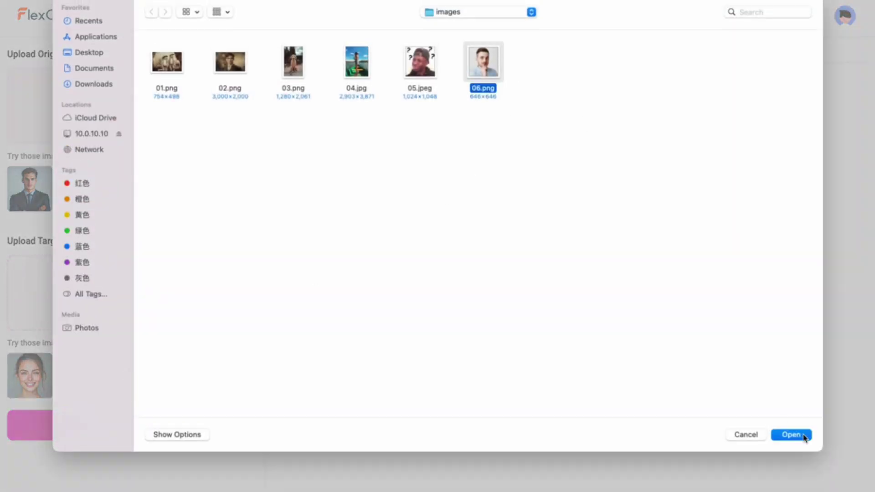
left_click(791, 434)
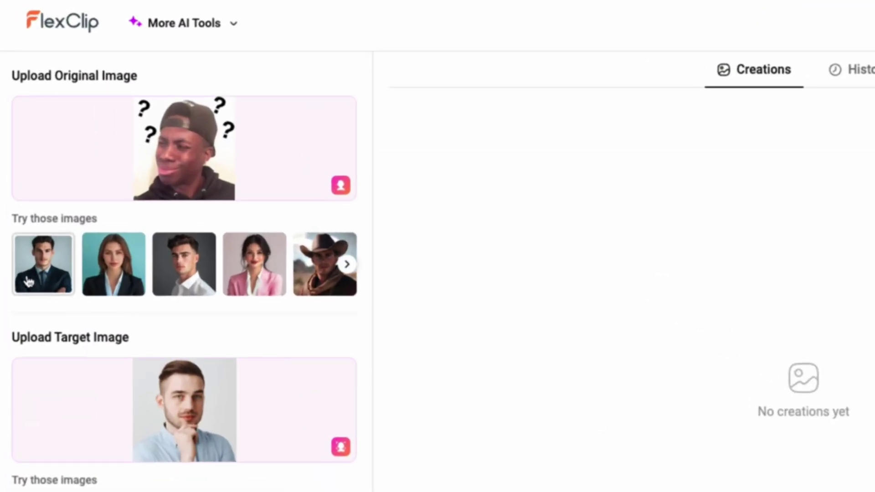
Generate the face swap and compare the result with the original face
left_click(346, 263)
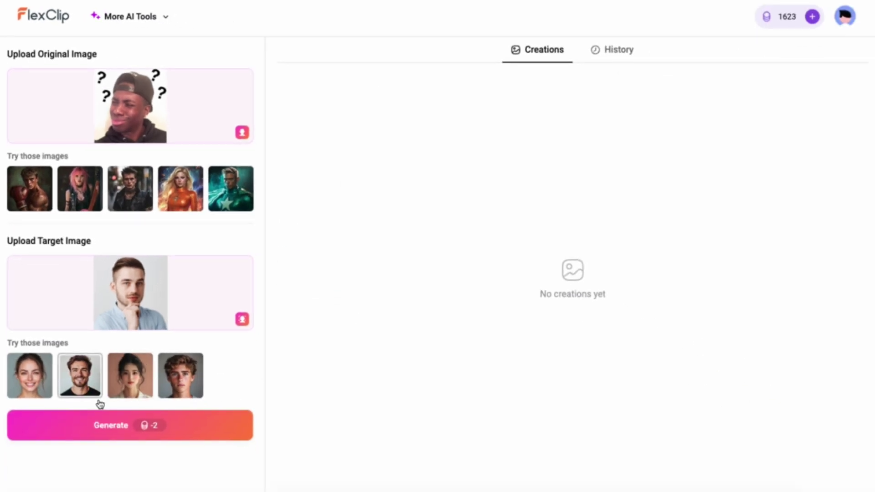
left_click(88, 433)
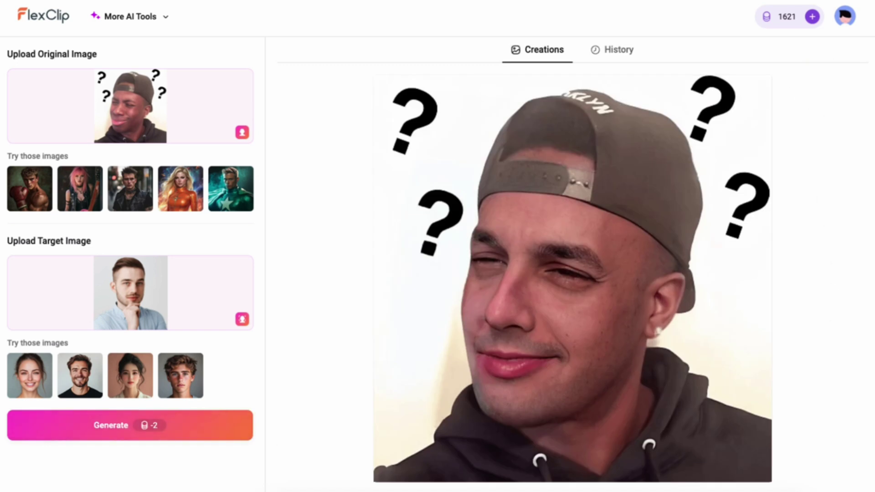
left_click(739, 96)
Open the Pearl Earring face swap from History, download it, then close the Share options
left_click(625, 55)
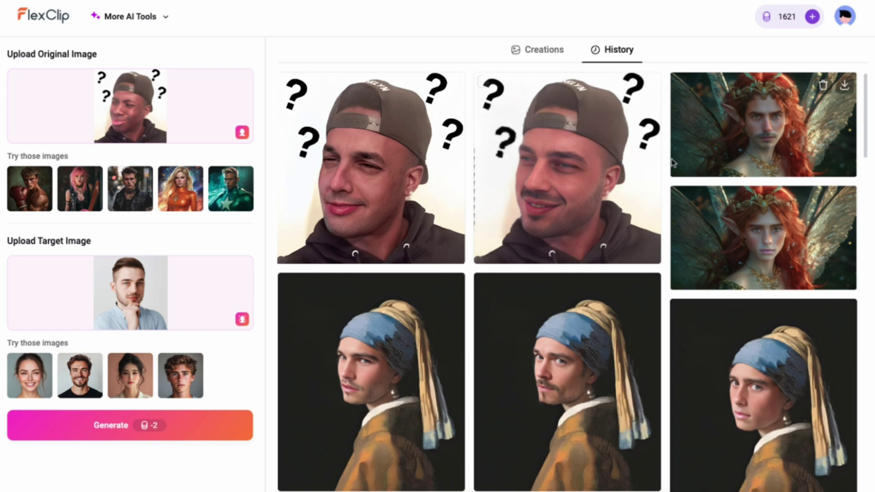
scroll(674, 171, "down", 4)
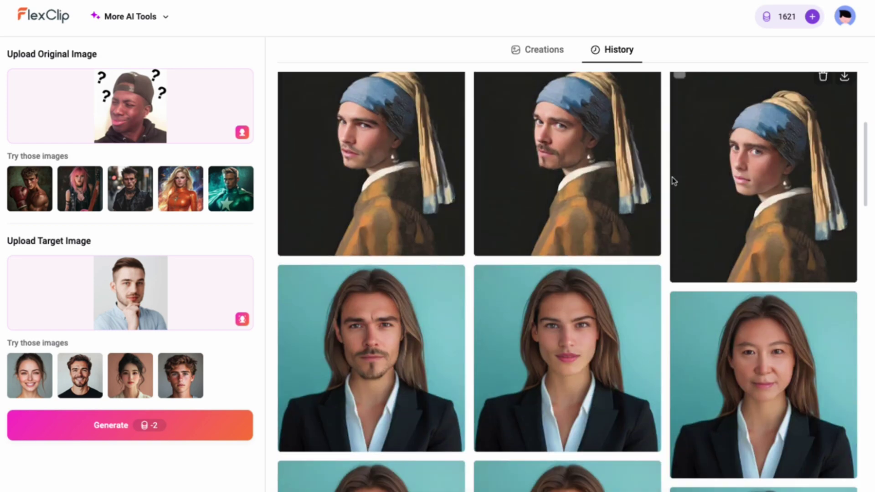
left_click(568, 174)
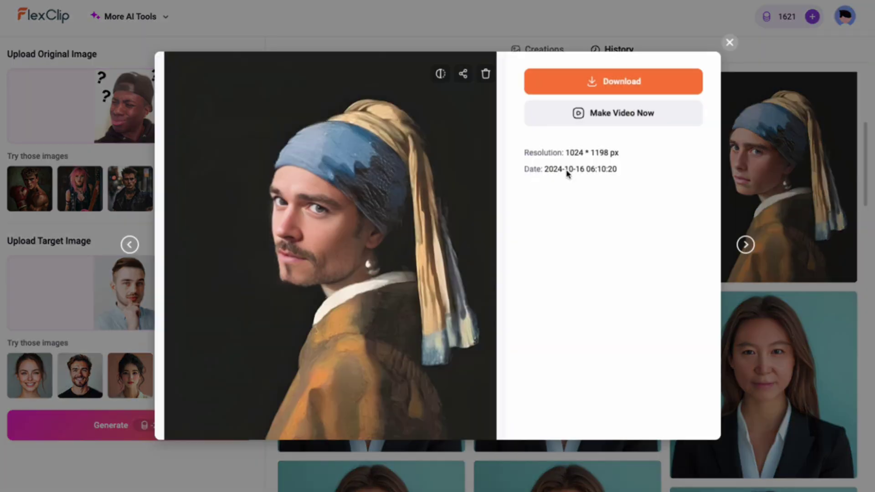
left_click(579, 89)
left_click(631, 345)
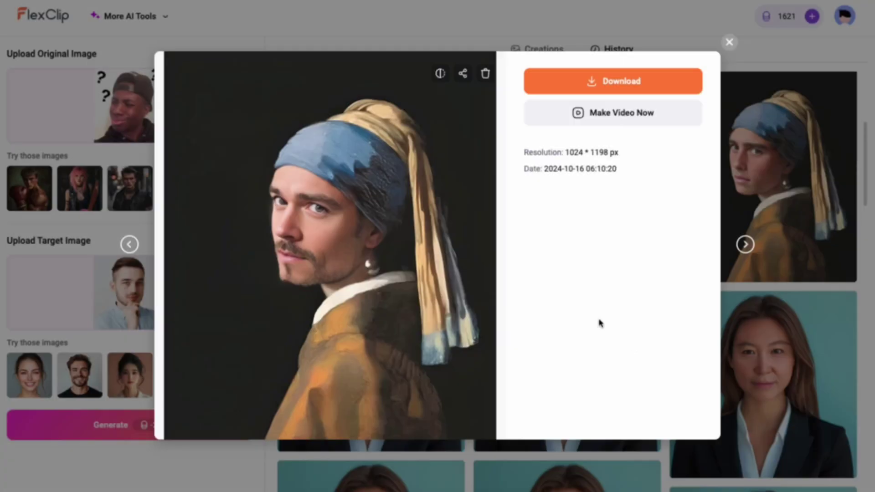
left_click(463, 74)
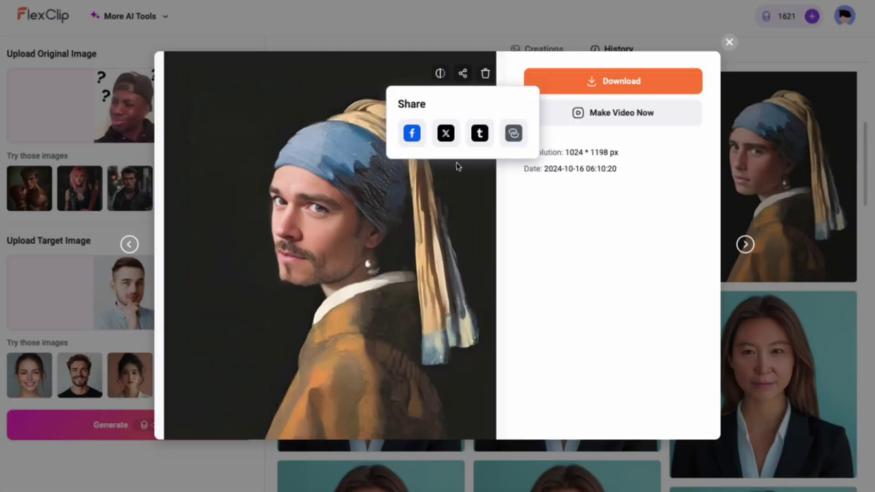
left_click(548, 215)
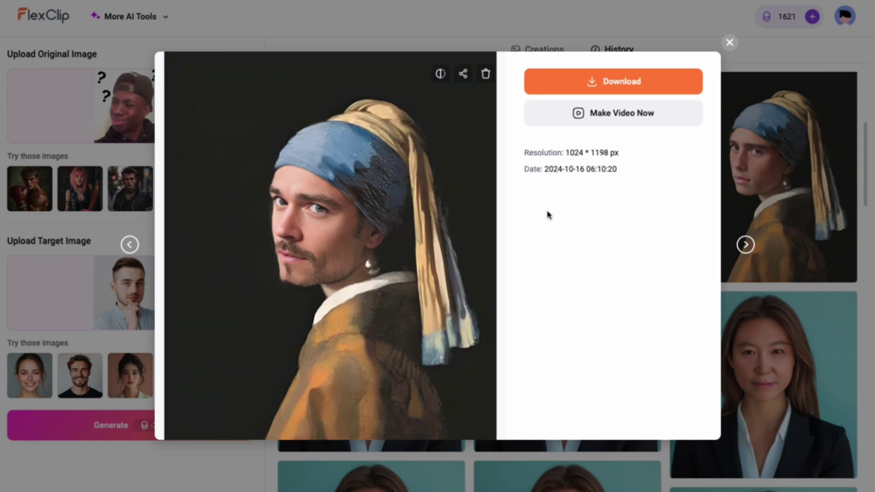
Make a video from the Pearl Earring portrait and browse the editor's Edit, Text and Audio panels
left_click(636, 115)
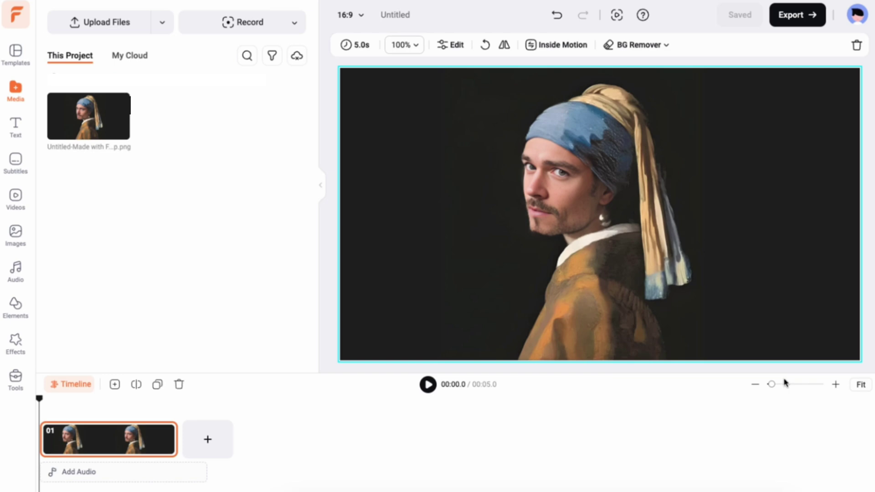
left_click(450, 45)
left_click(15, 132)
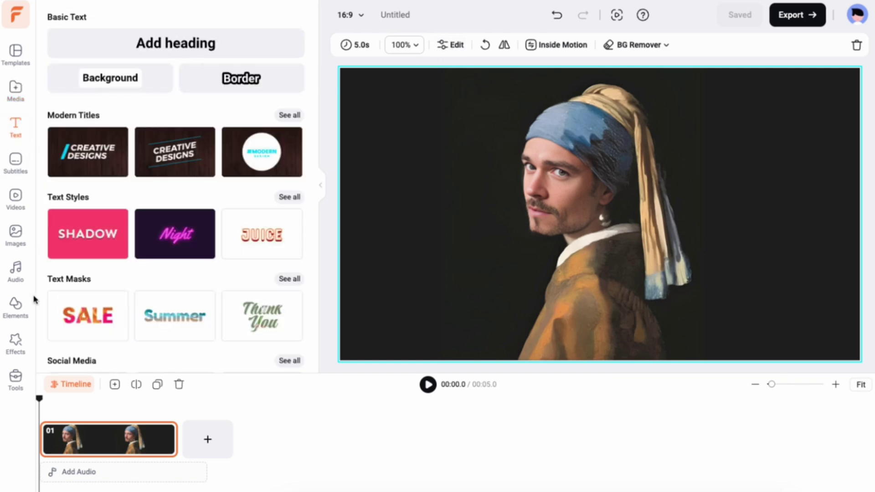
left_click(15, 274)
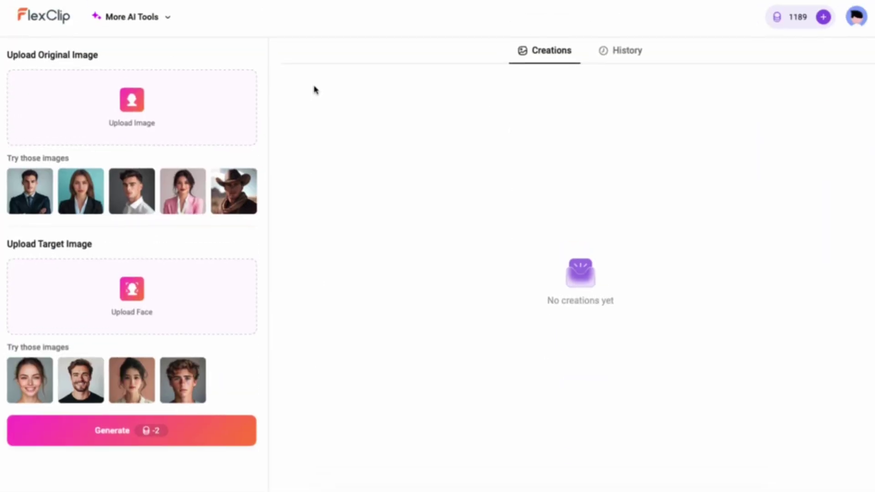
Load 07.jpg into the AI Image to 3D Animation tool
left_click(190, 30)
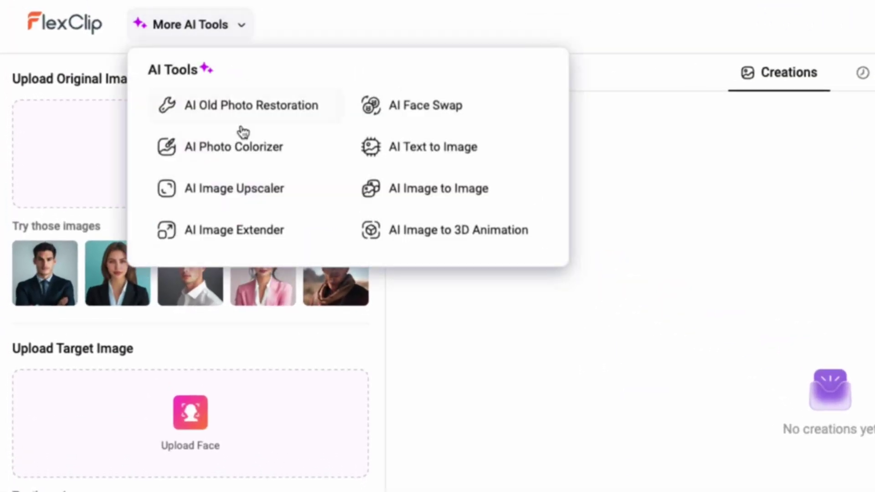
left_click(407, 245)
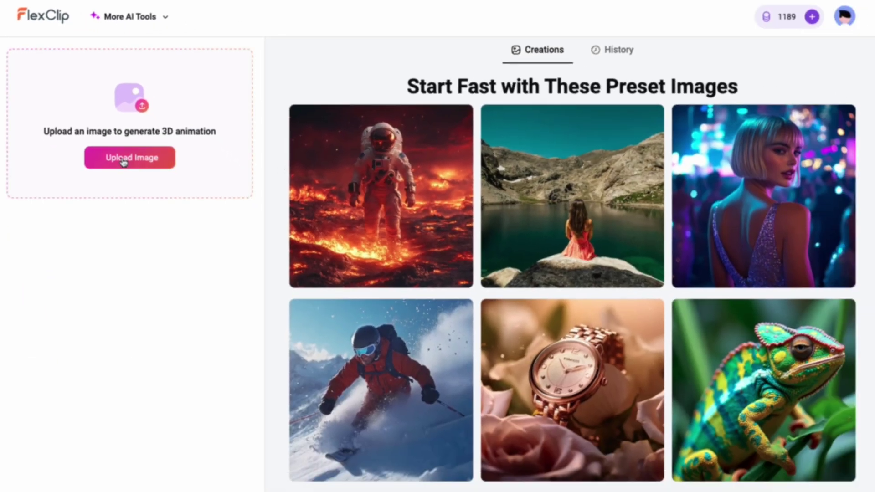
left_click(130, 156)
left_click(551, 64)
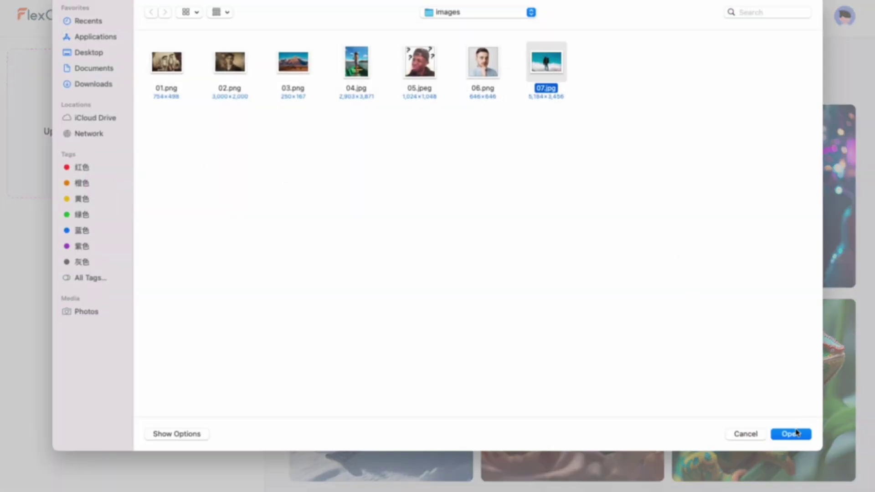
left_click(790, 434)
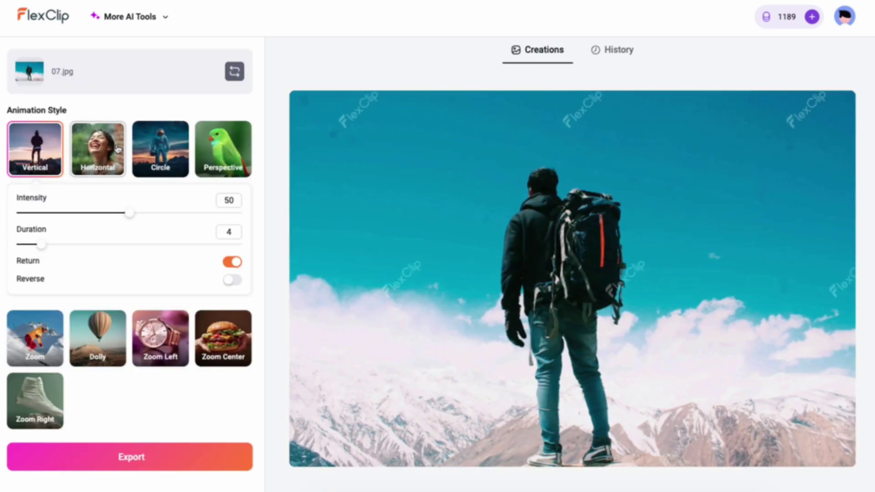
Animate it with reversed Zoom style, intensity 60, duration 6, and set export to 480P GIF
left_click(118, 149)
left_click(161, 150)
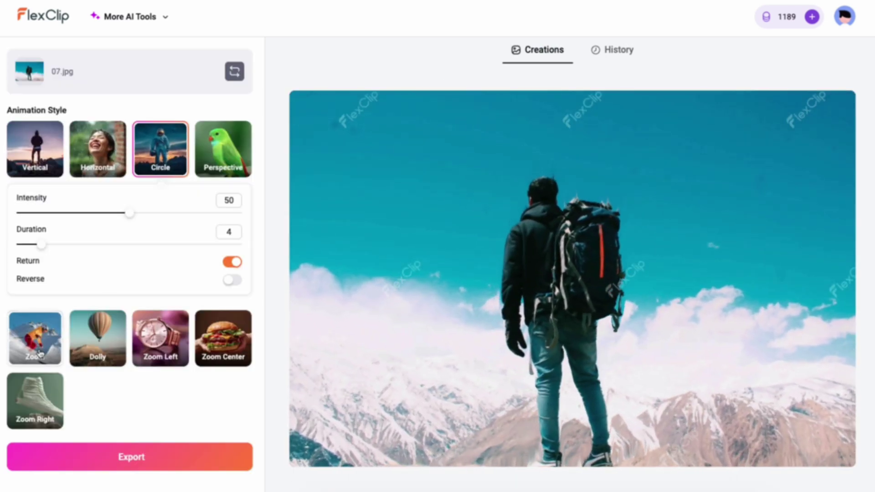
left_click(40, 354)
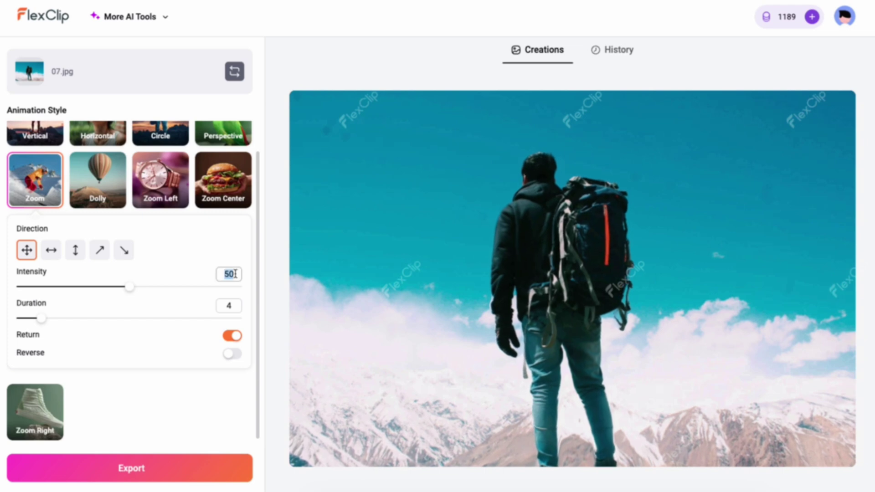
key("Return")
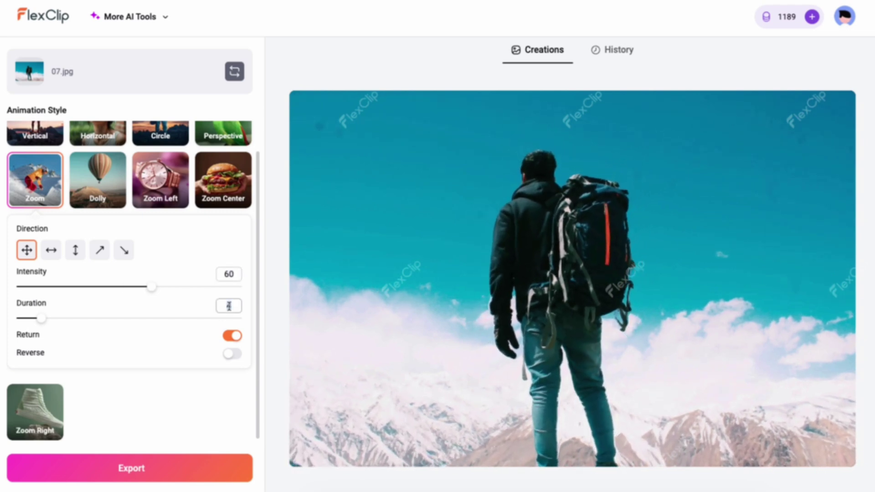
type("6")
key("Return")
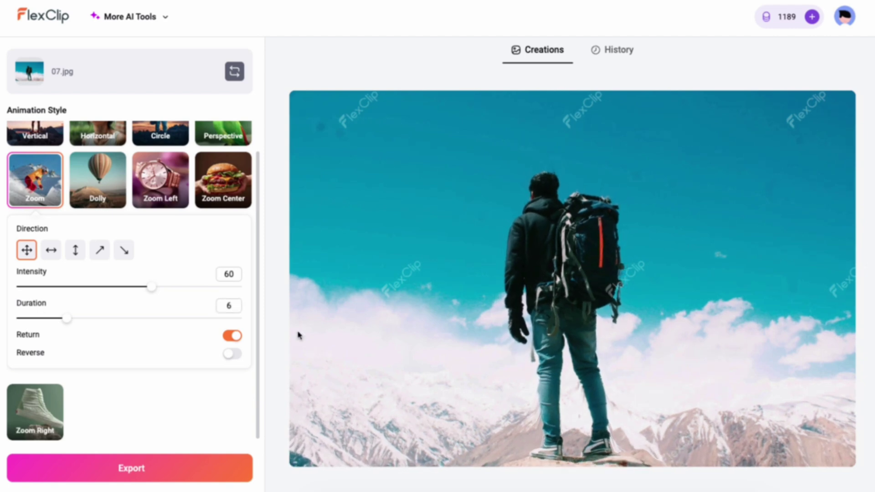
left_click(234, 354)
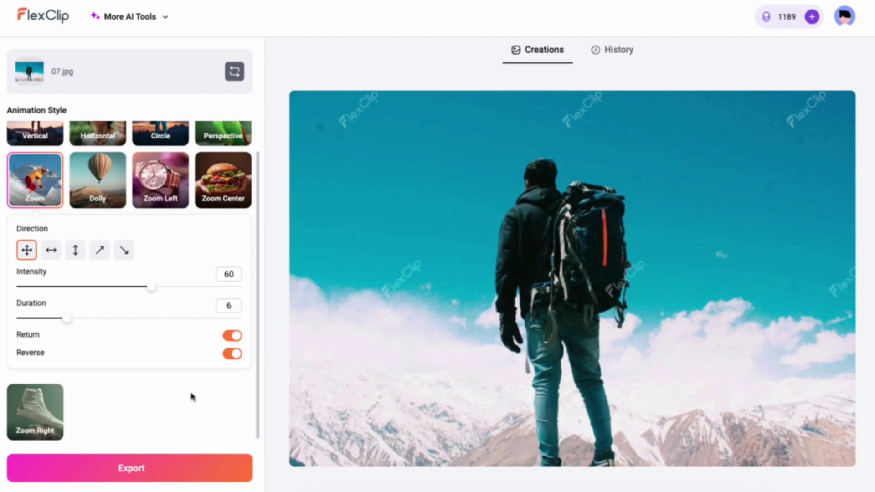
left_click(139, 462)
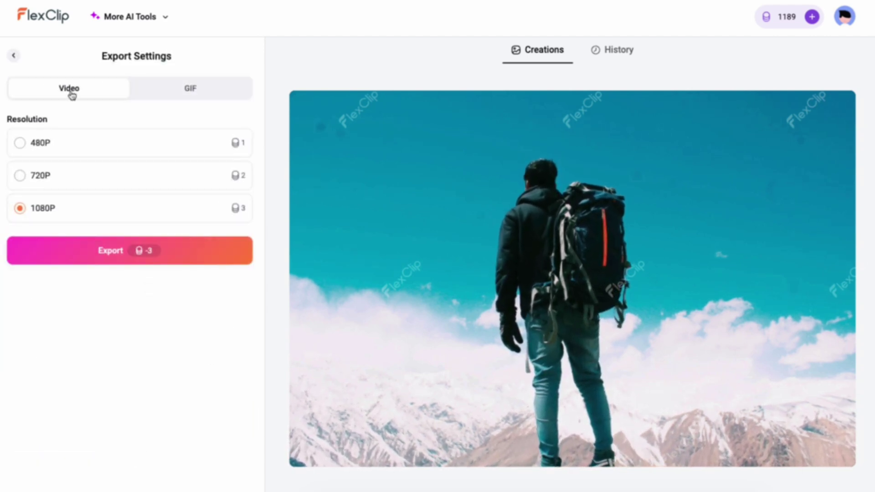
left_click(199, 95)
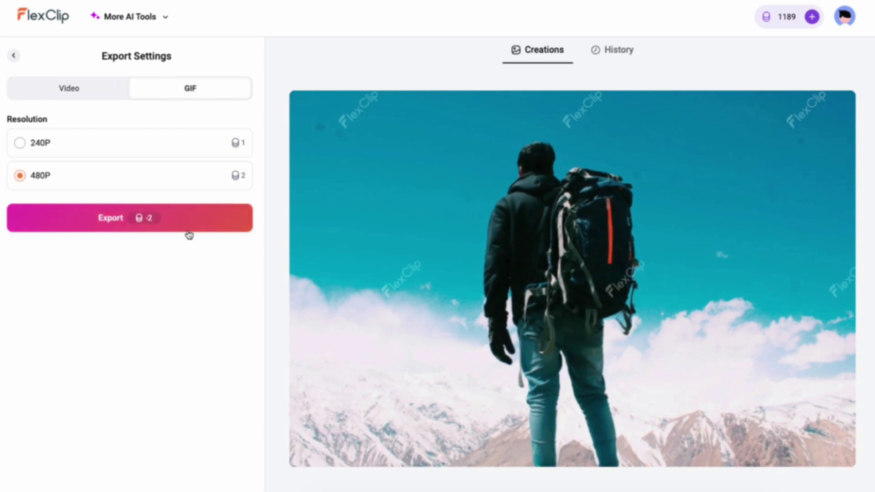